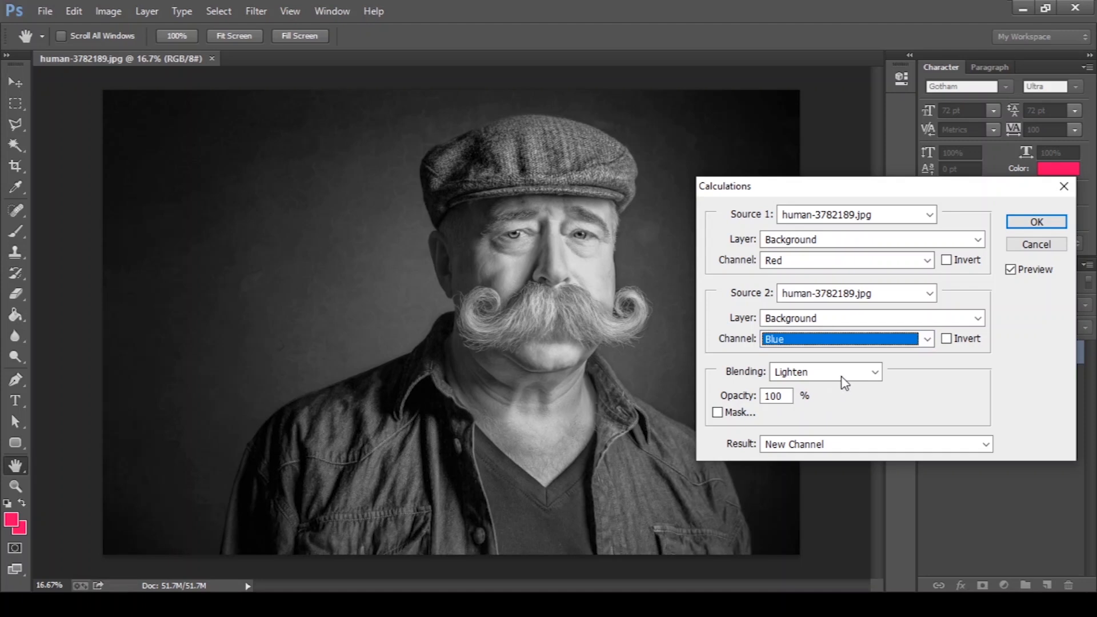
Set the Red and Blue channel calculation to Multiply blending and output the result as a new document
left_click(845, 378)
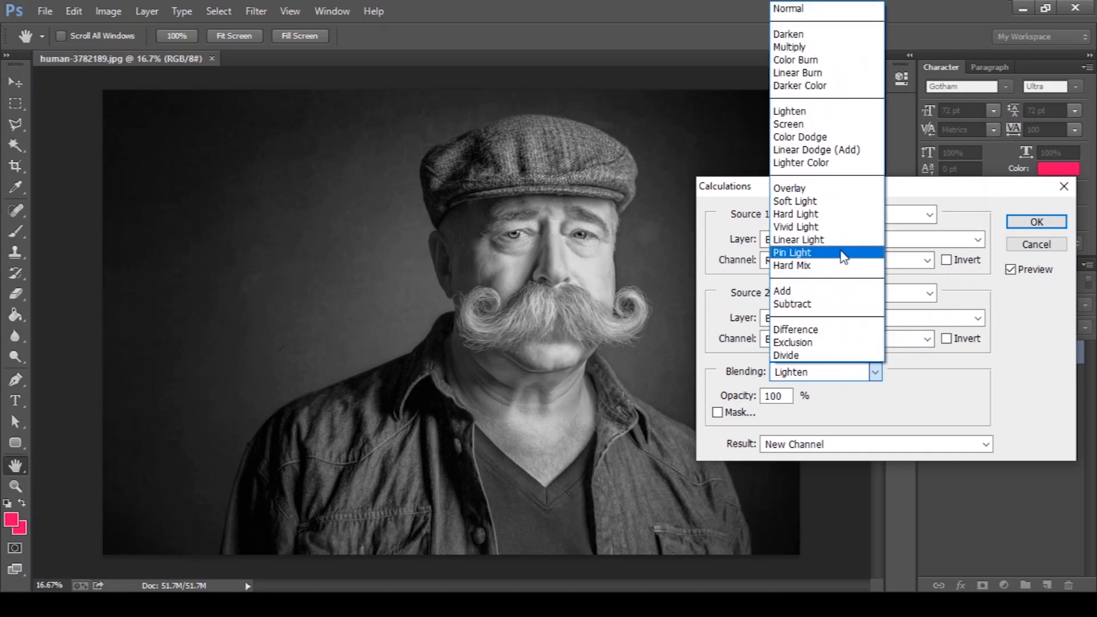
left_click(811, 49)
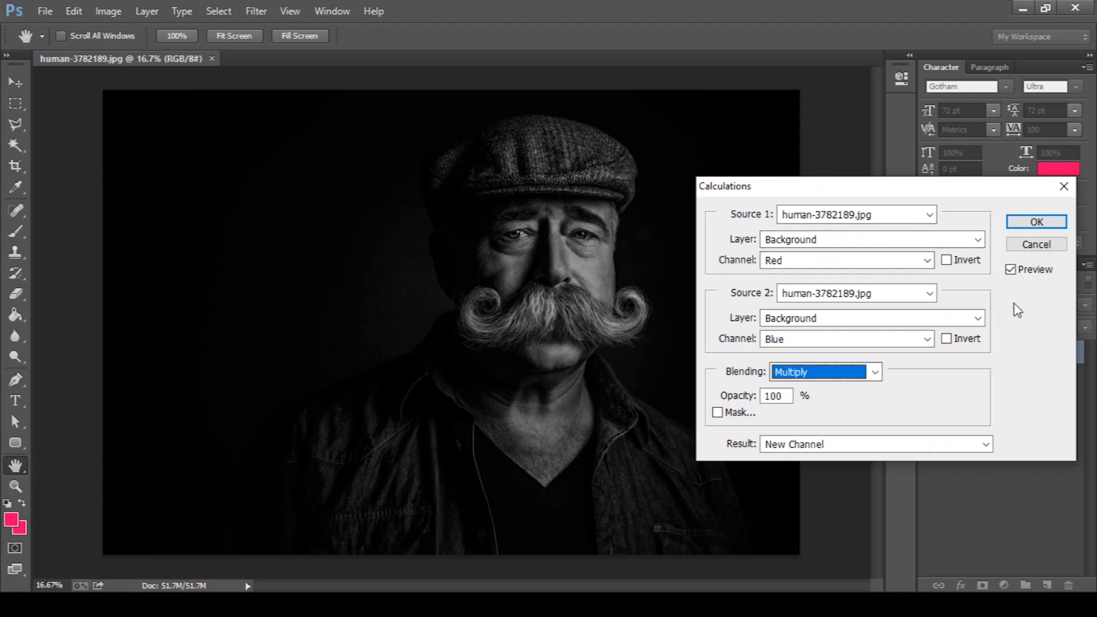
left_click(883, 444)
left_click(854, 464)
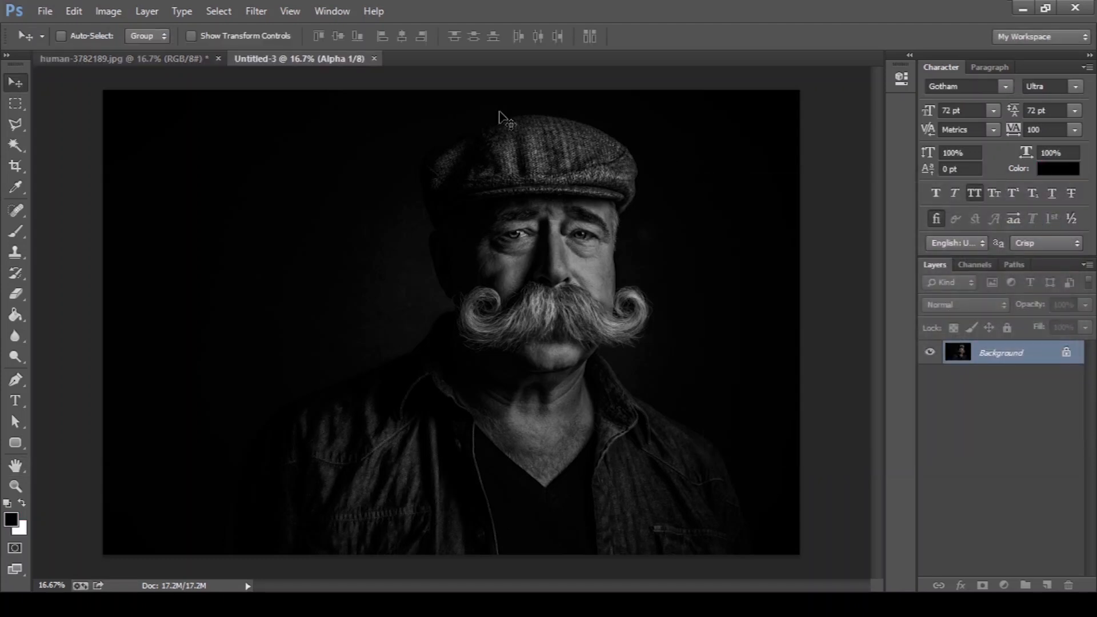
Run Calculations again on the original portrait's Red and Blue channels with Lighten blending, outputting to a new document
left_click(146, 58)
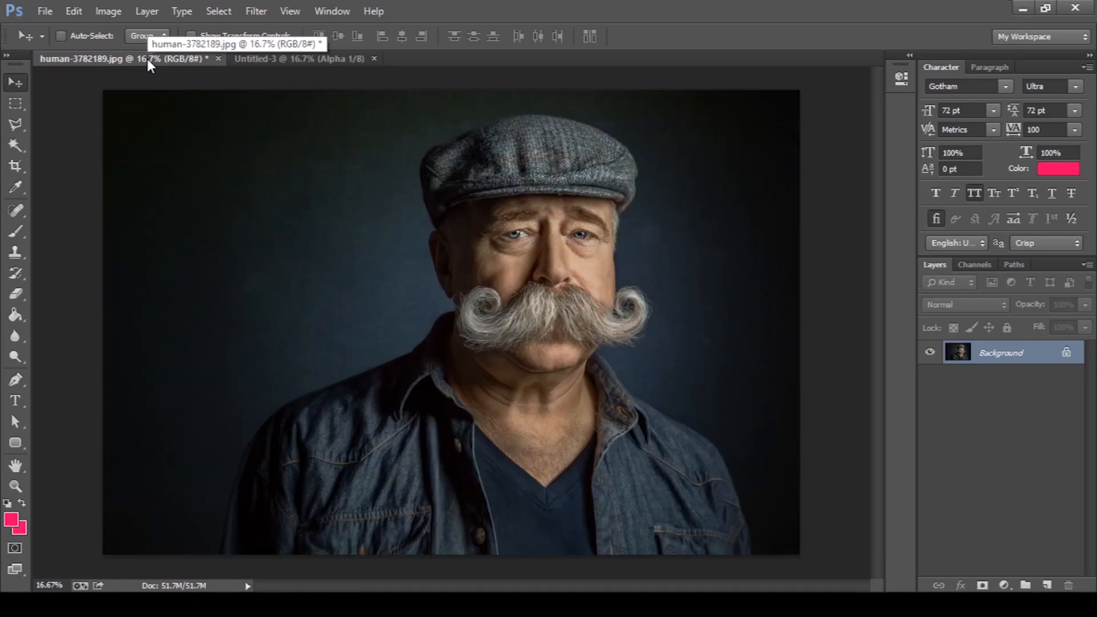
left_click(106, 13)
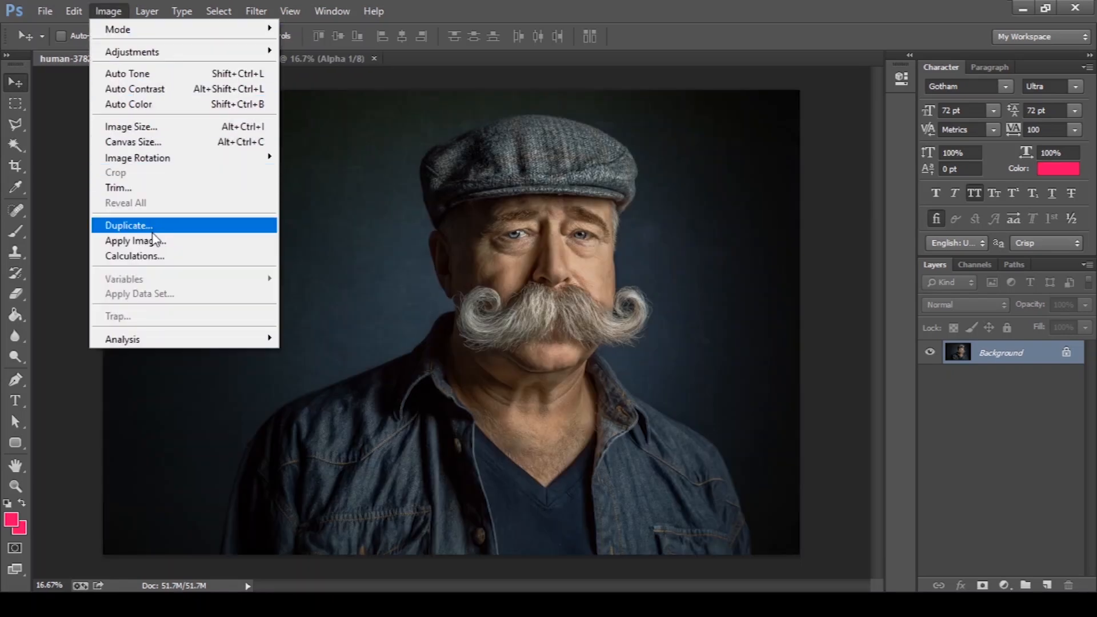
left_click(153, 256)
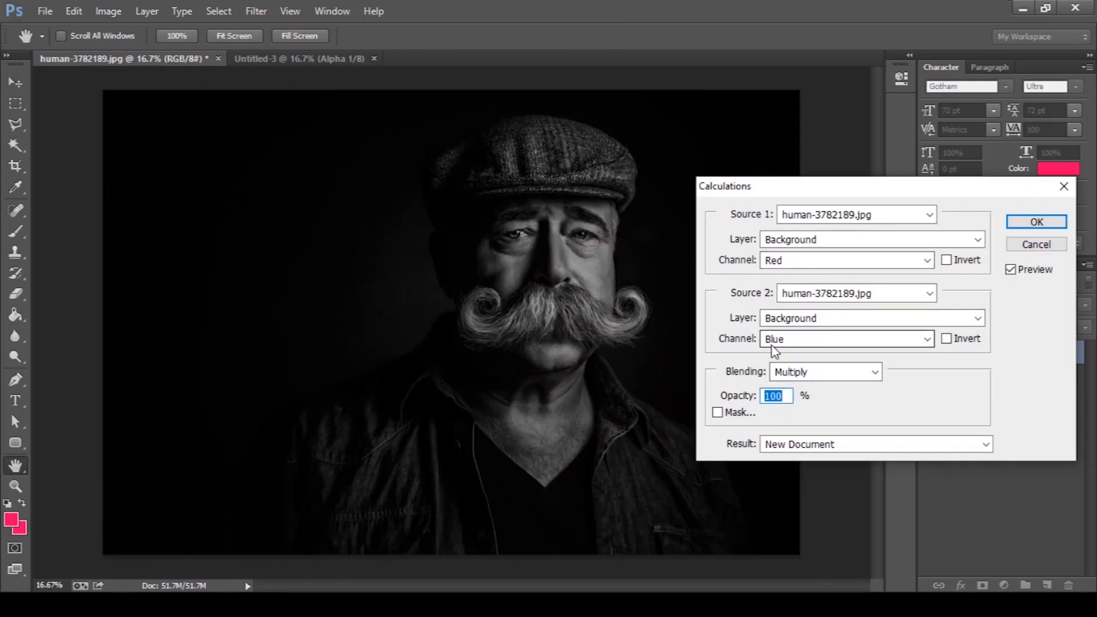
left_click(875, 372)
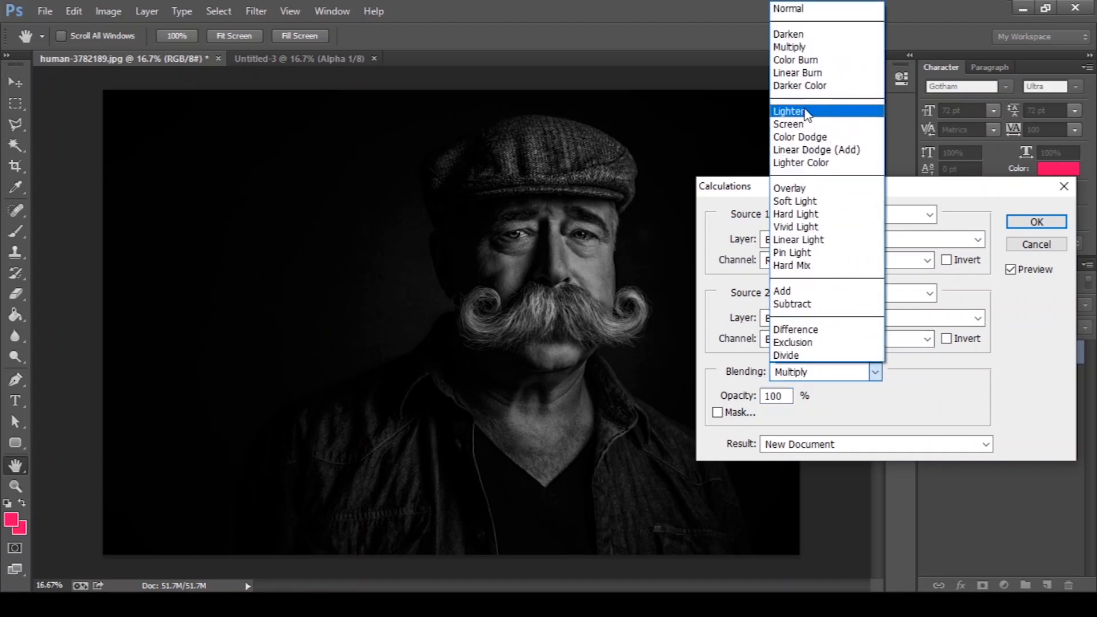
left_click(806, 112)
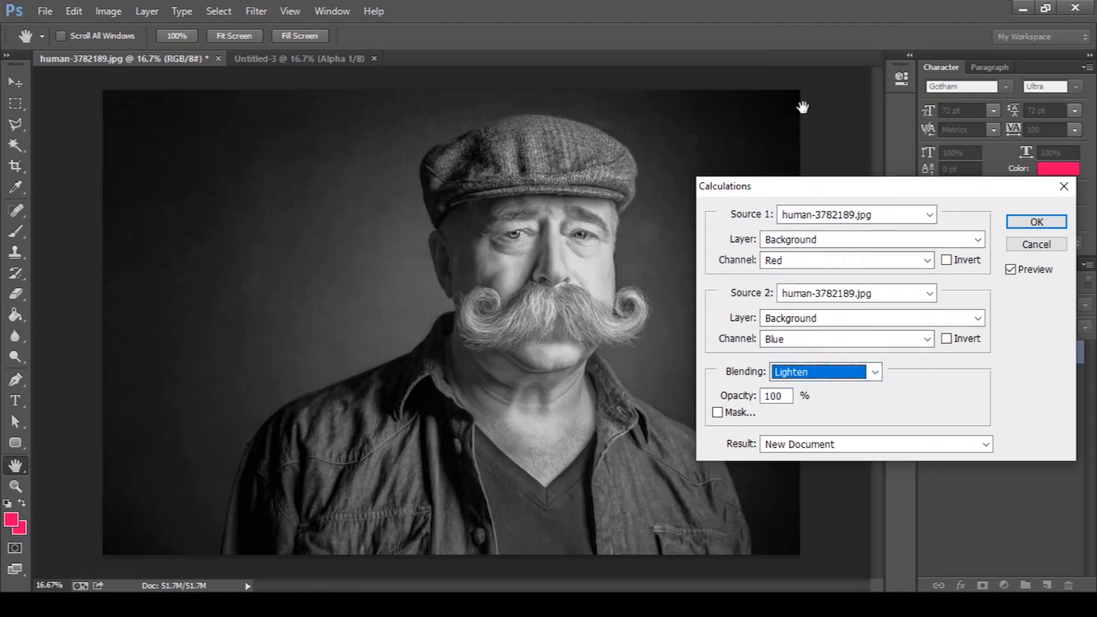
left_click(1036, 222)
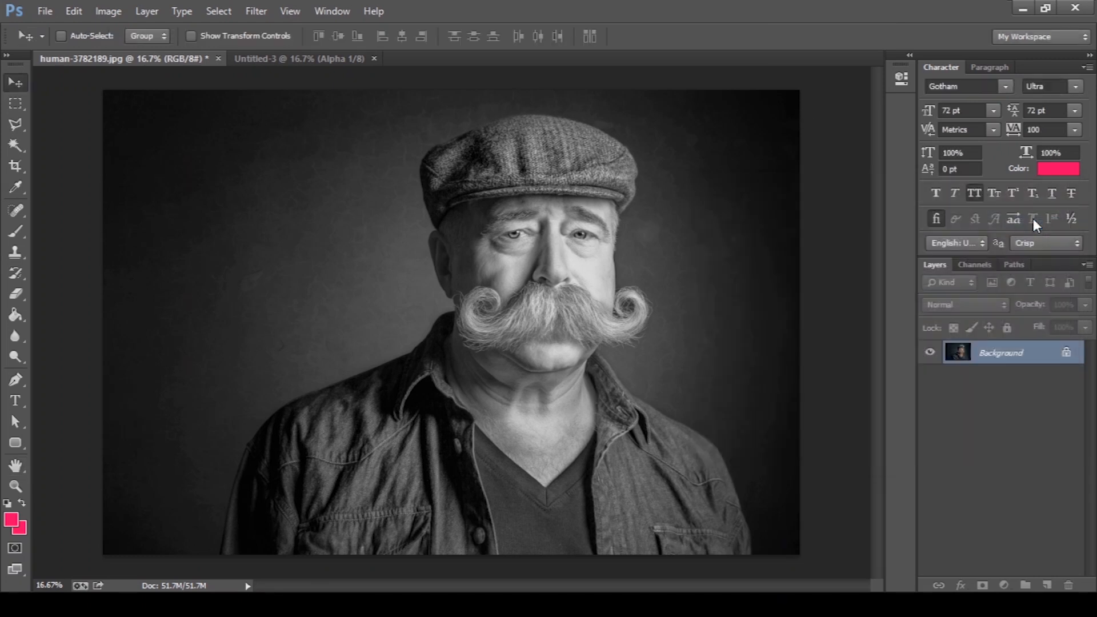
Copy the entire Multiply result and paste it as a layer into the original portrait document
left_click(290, 56)
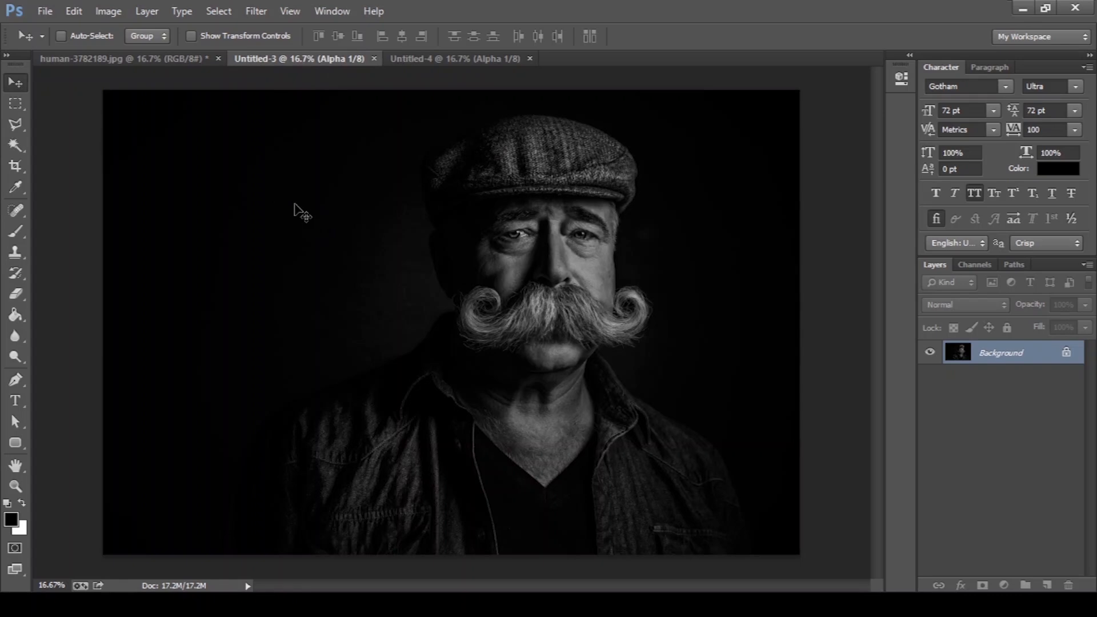
key("ctrl+a")
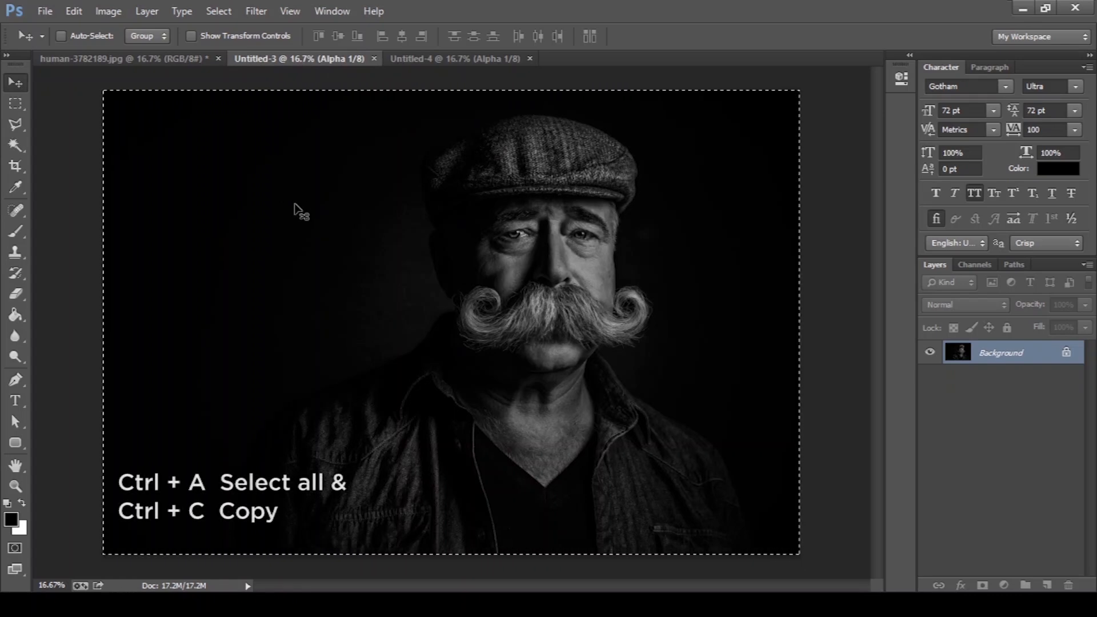
left_click(154, 59)
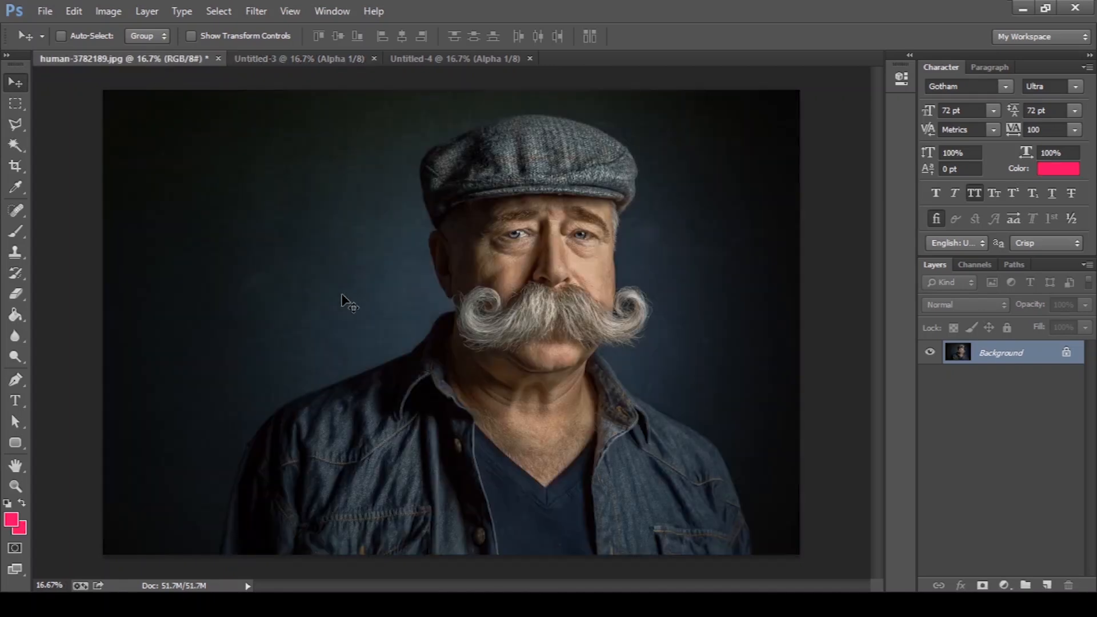
key("ctrl+v")
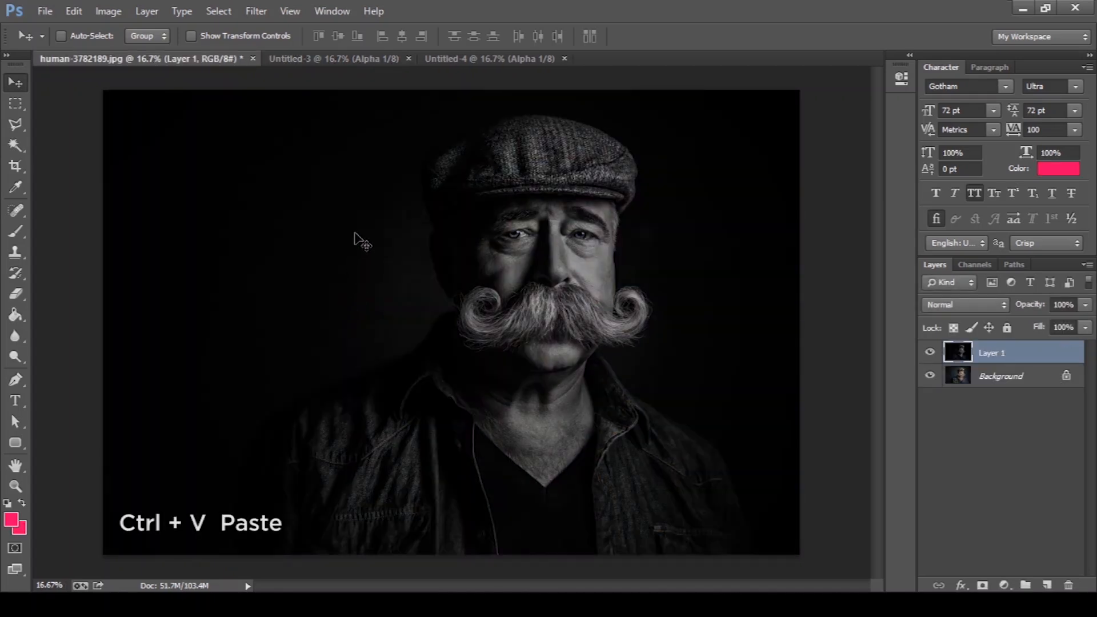
Copy the entire Lighten result, clear its selection, and paste it as the uppermost layer in the portrait document
left_click(467, 57)
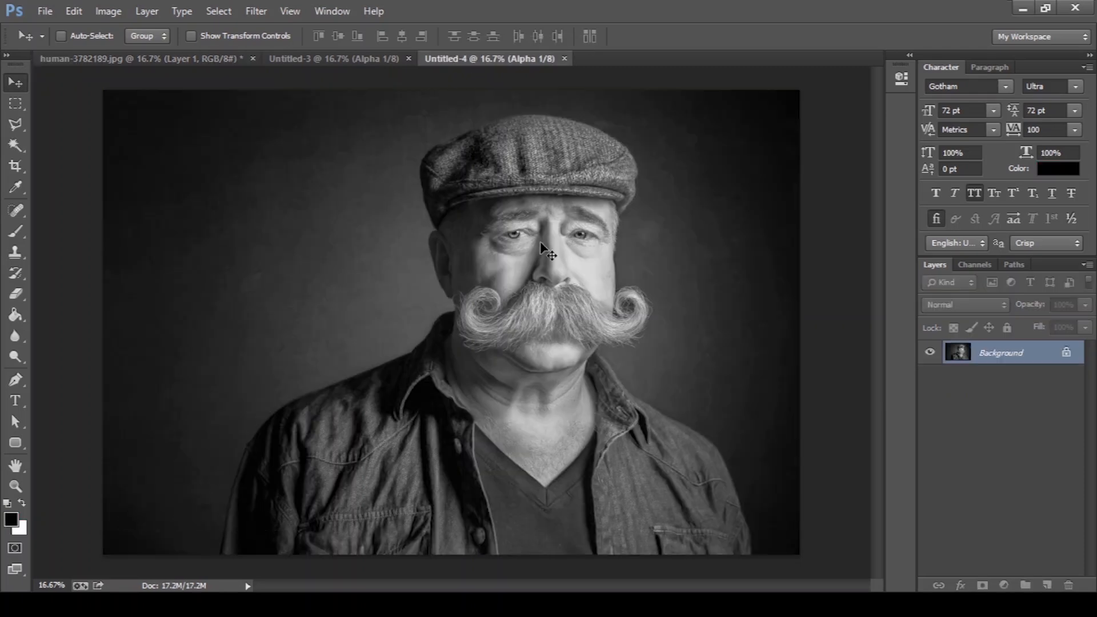
key("ctrl+a")
key("ctrl+c")
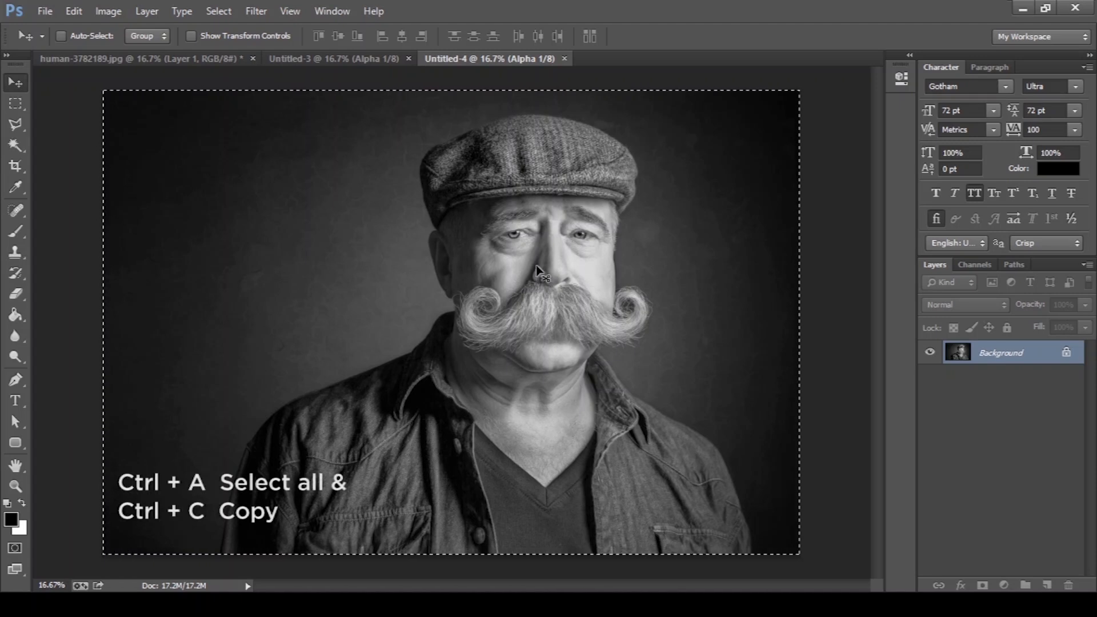
key("ctrl+d")
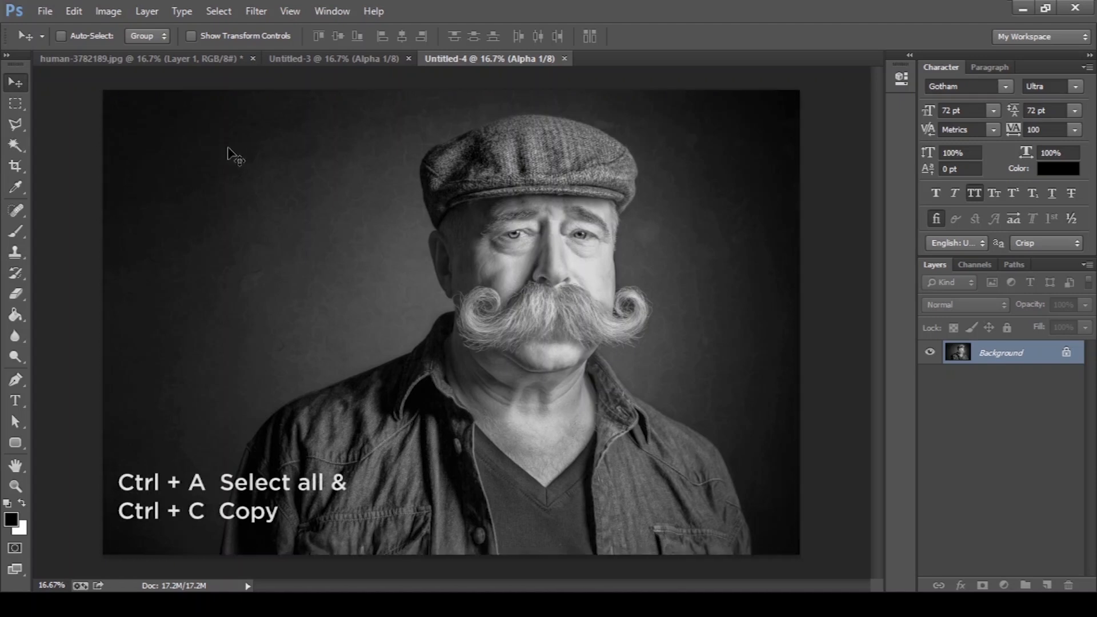
left_click(147, 56)
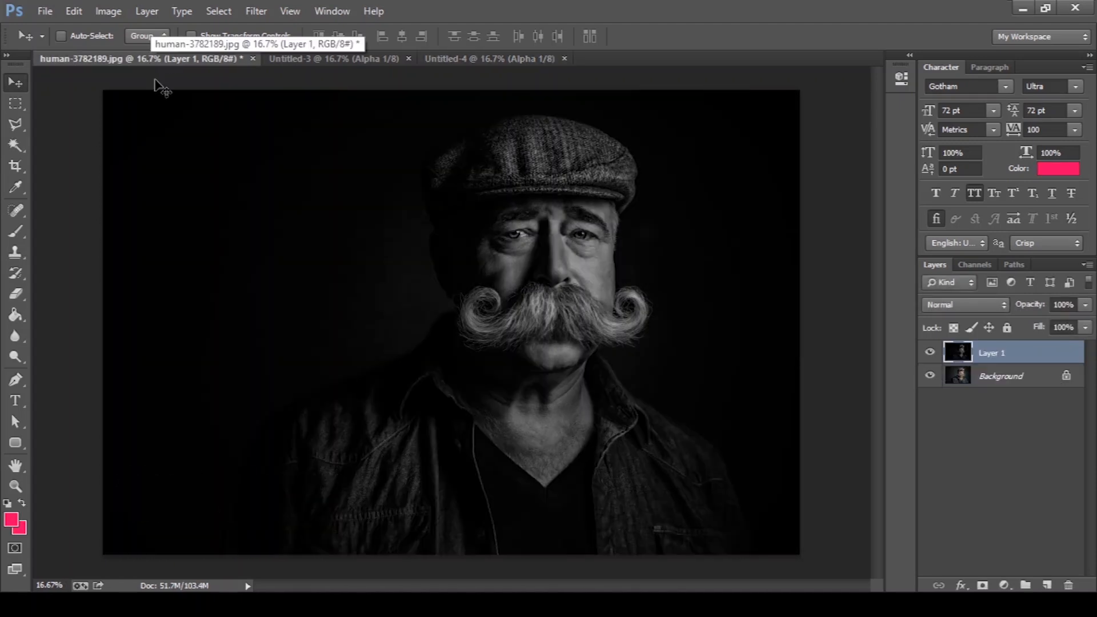
key("ctrl+v")
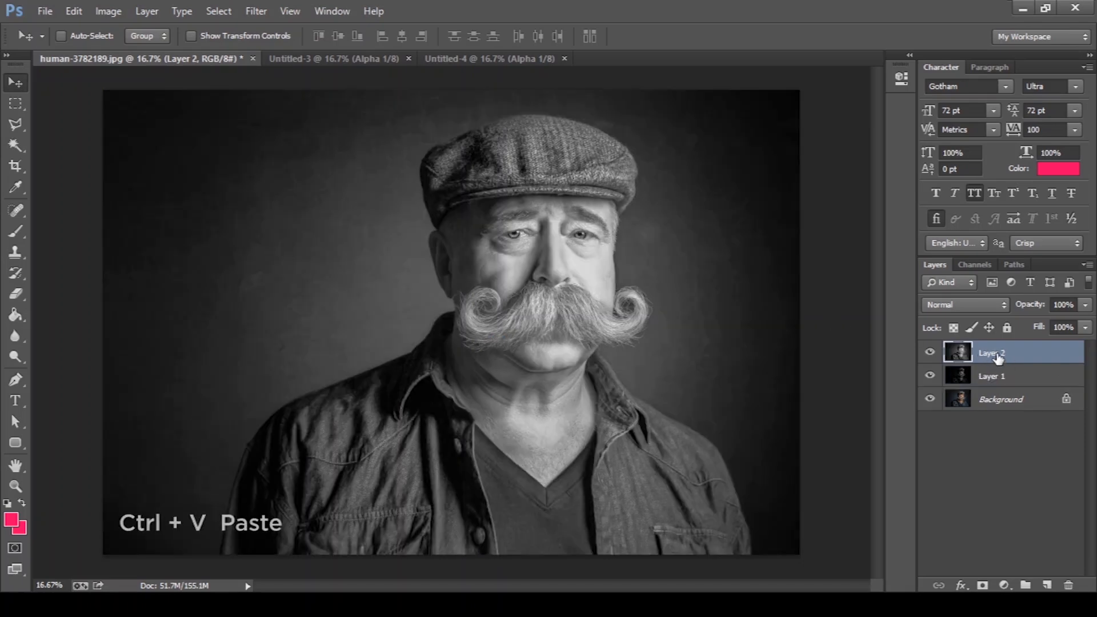
Split Layer 2's black Blend If sliders to 0 / 255 for both This Layer and Underlying Layer
left_click(963, 585)
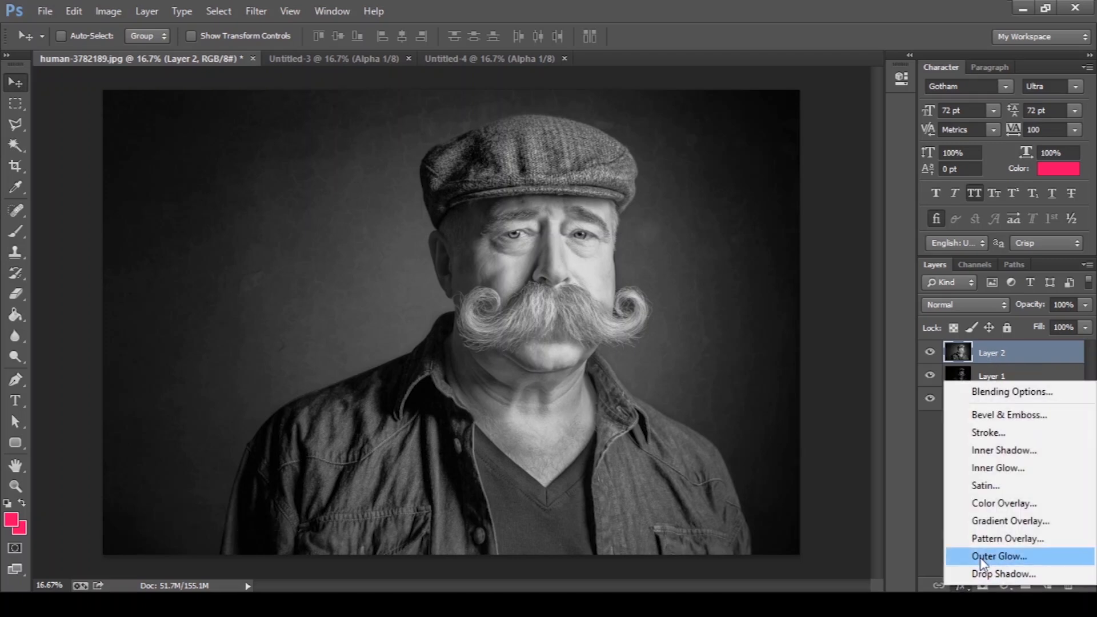
left_click(1023, 395)
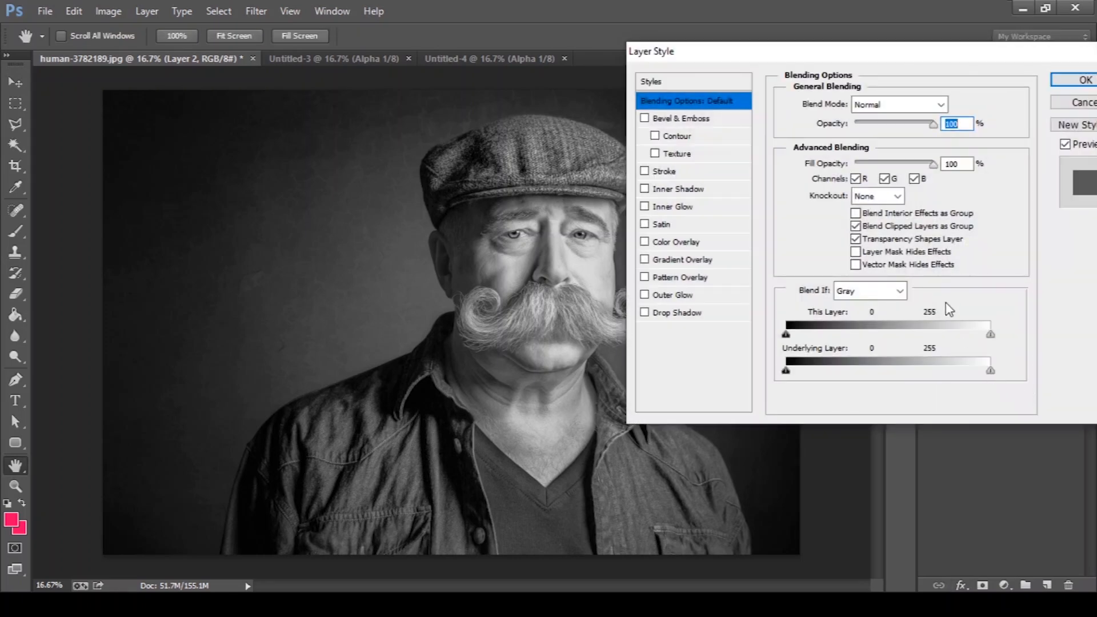
left_click_drag(787, 334, 990, 335)
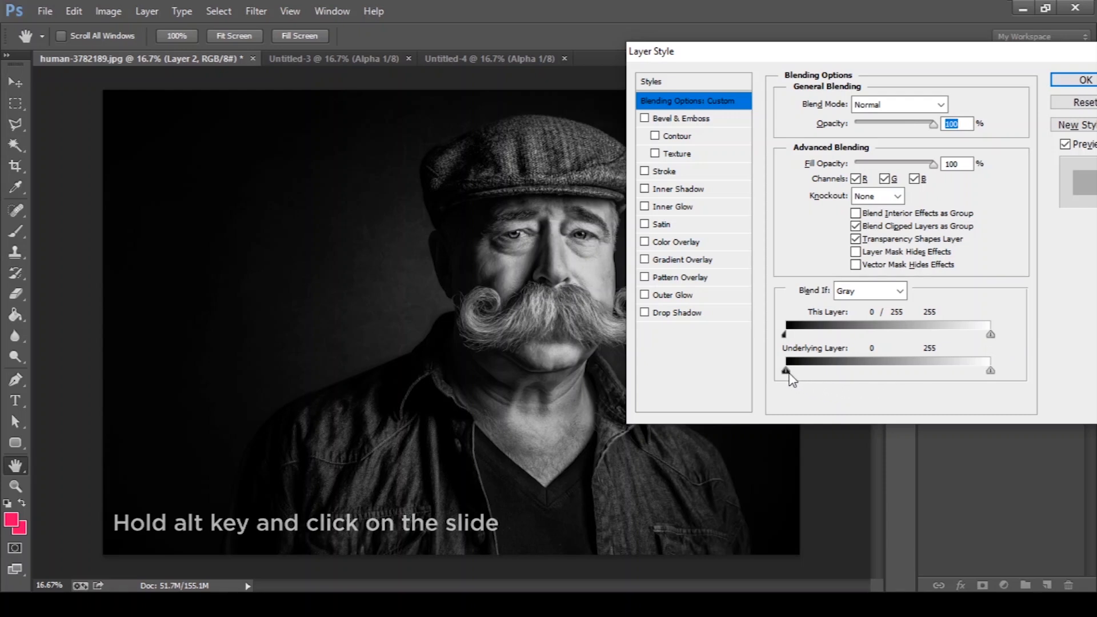
left_click_drag(787, 371, 991, 371)
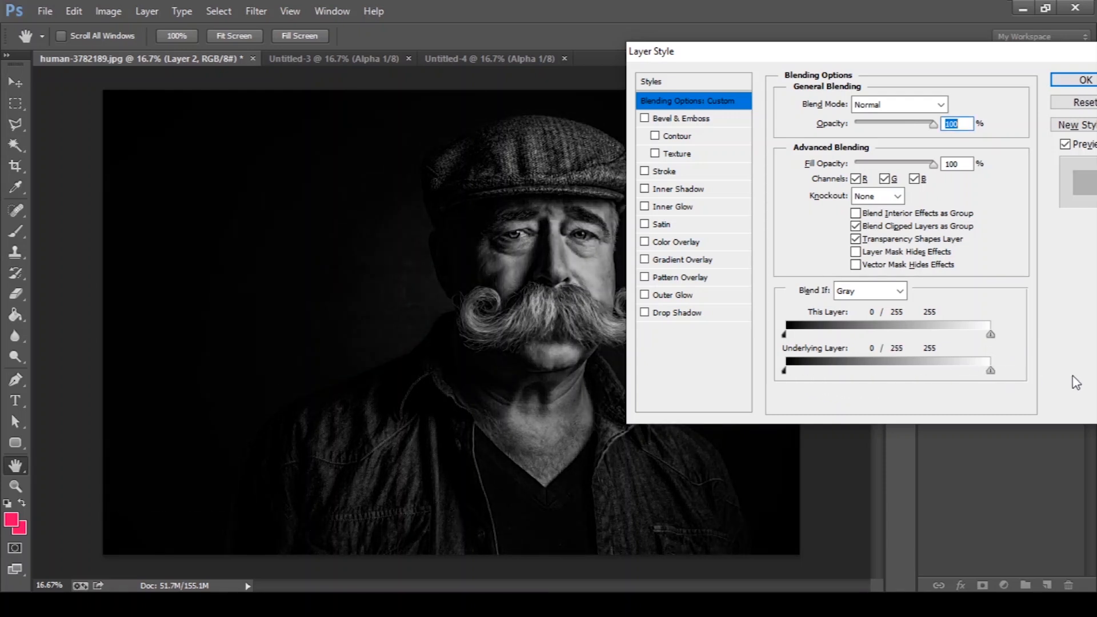
left_click_drag(1020, 55, 929, 55)
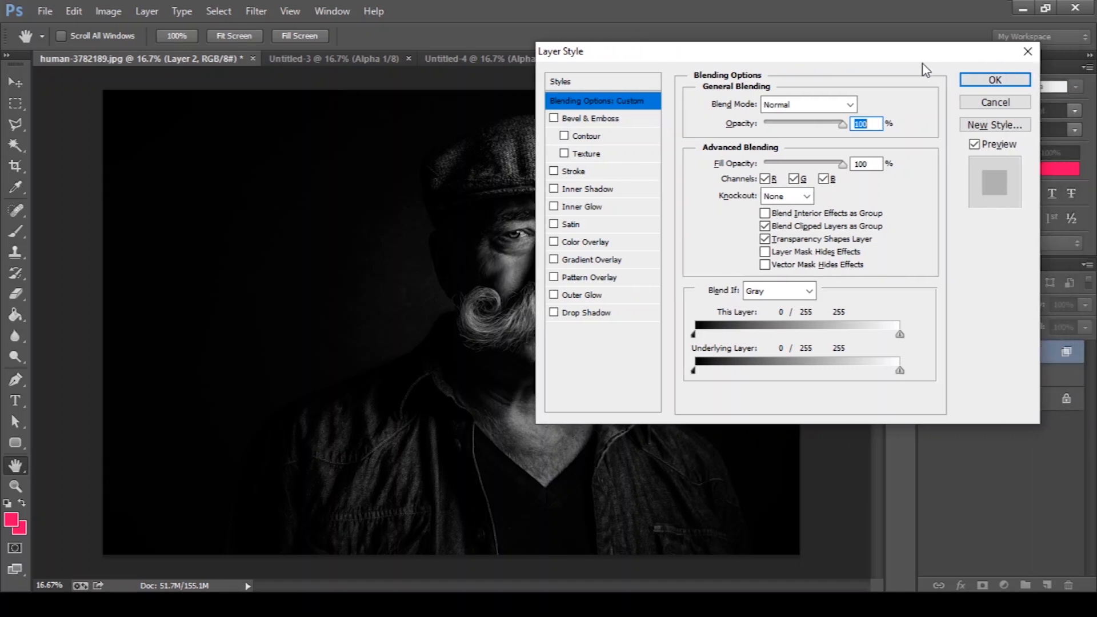
left_click(995, 81)
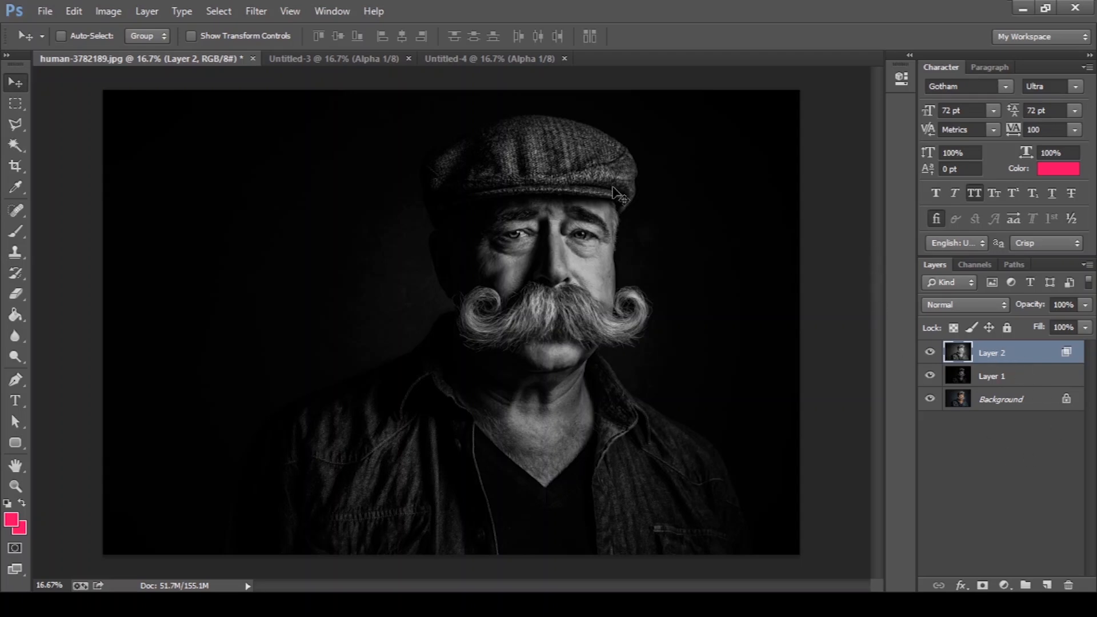
left_click(114, 15)
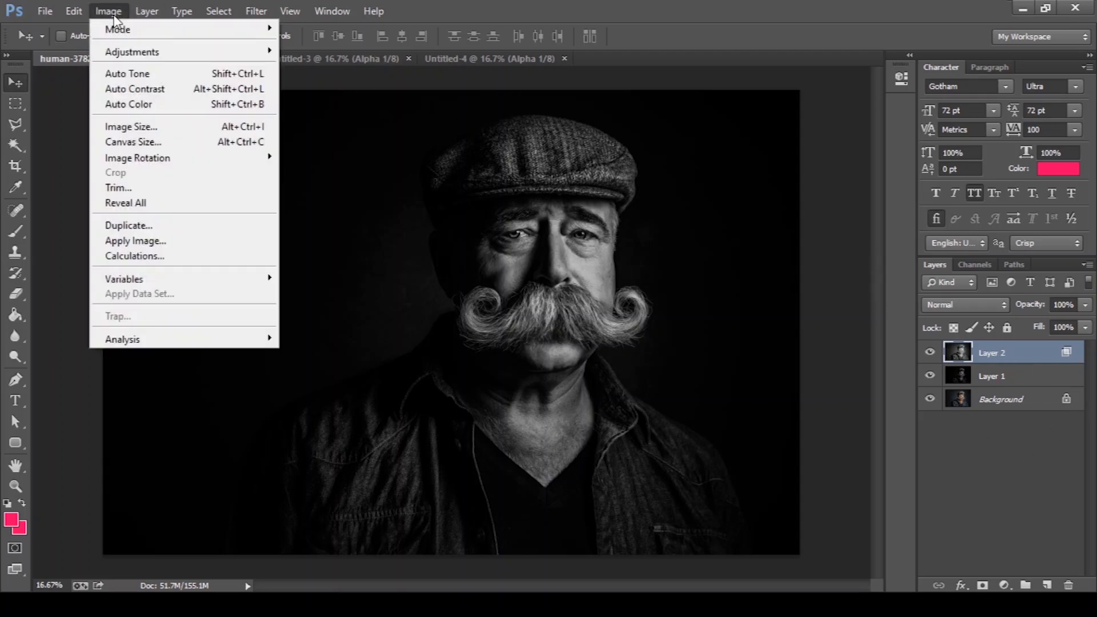
left_click(479, 3)
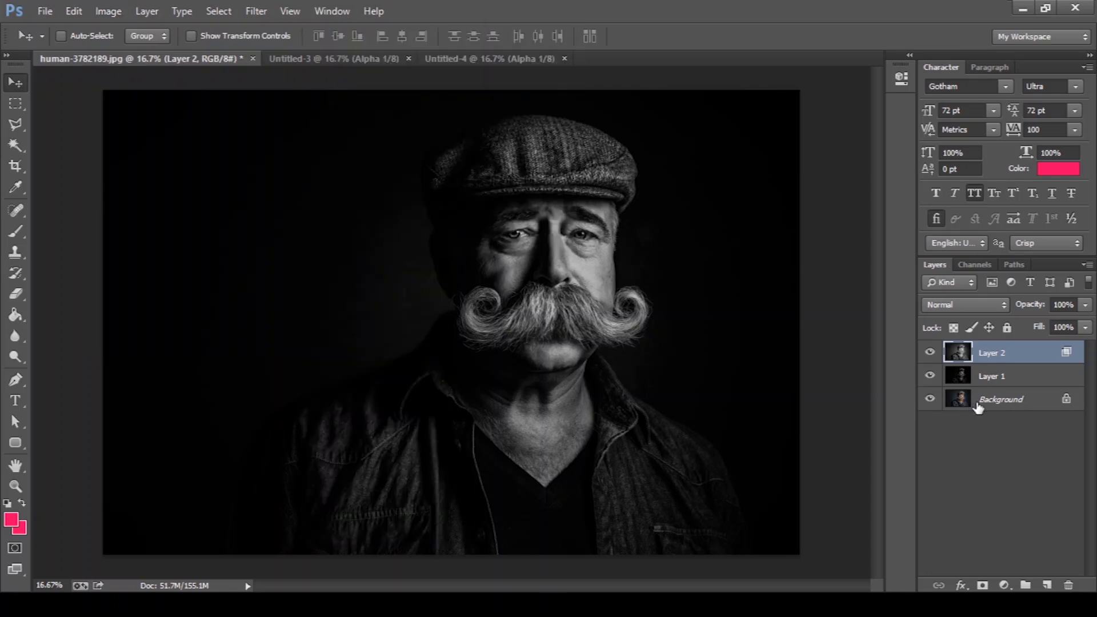
Duplicate the Background layer as Background copy and move the duplicate above Layer 2
left_click(1000, 405)
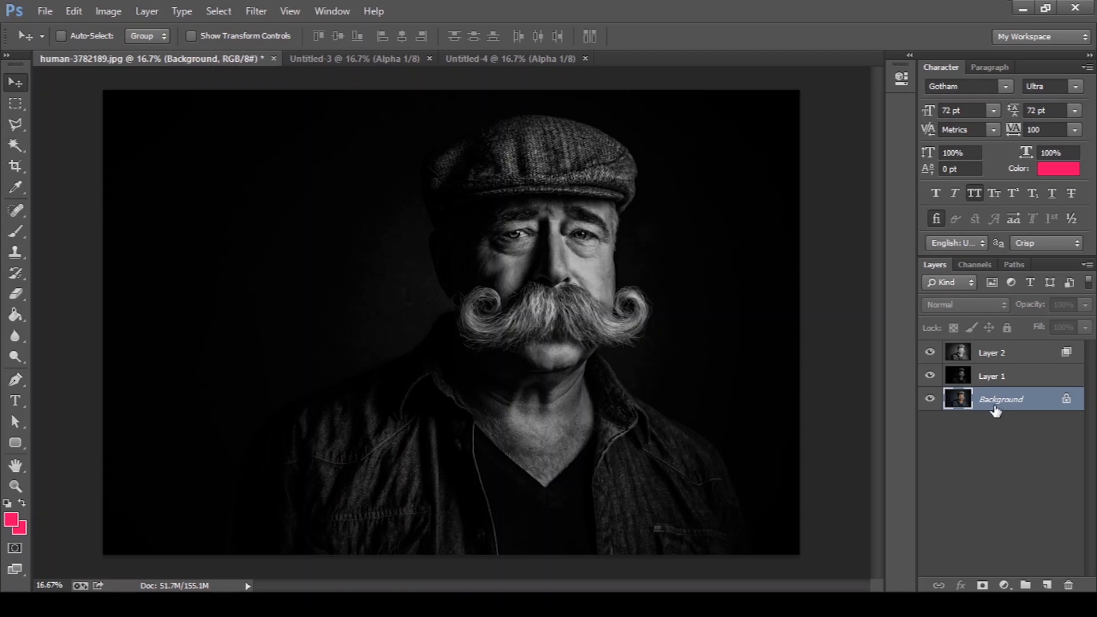
right_click(998, 404)
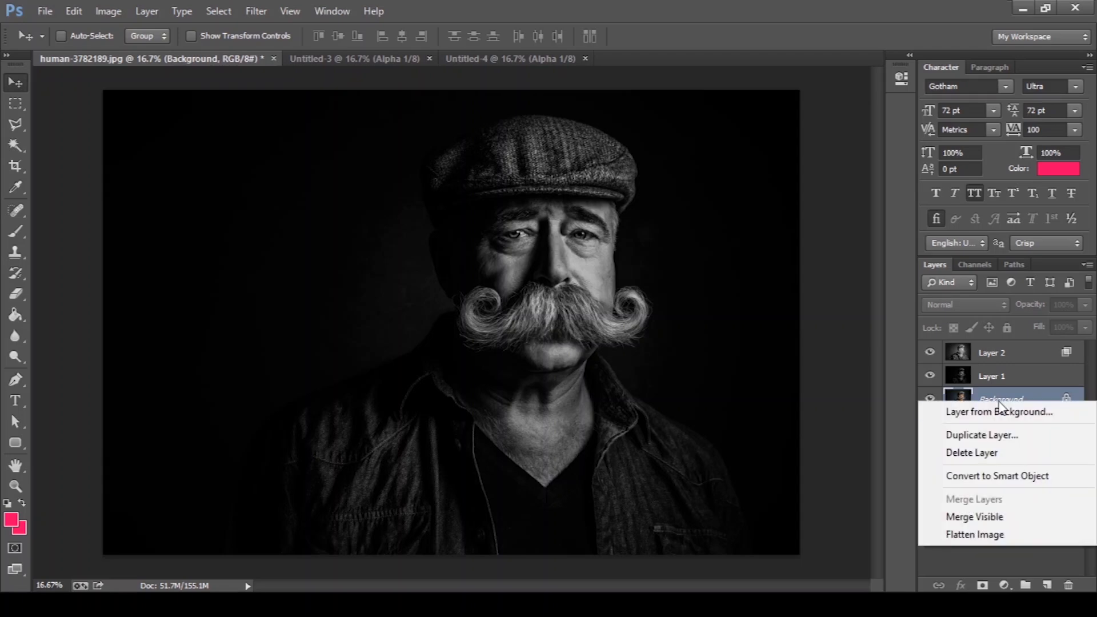
left_click(1005, 438)
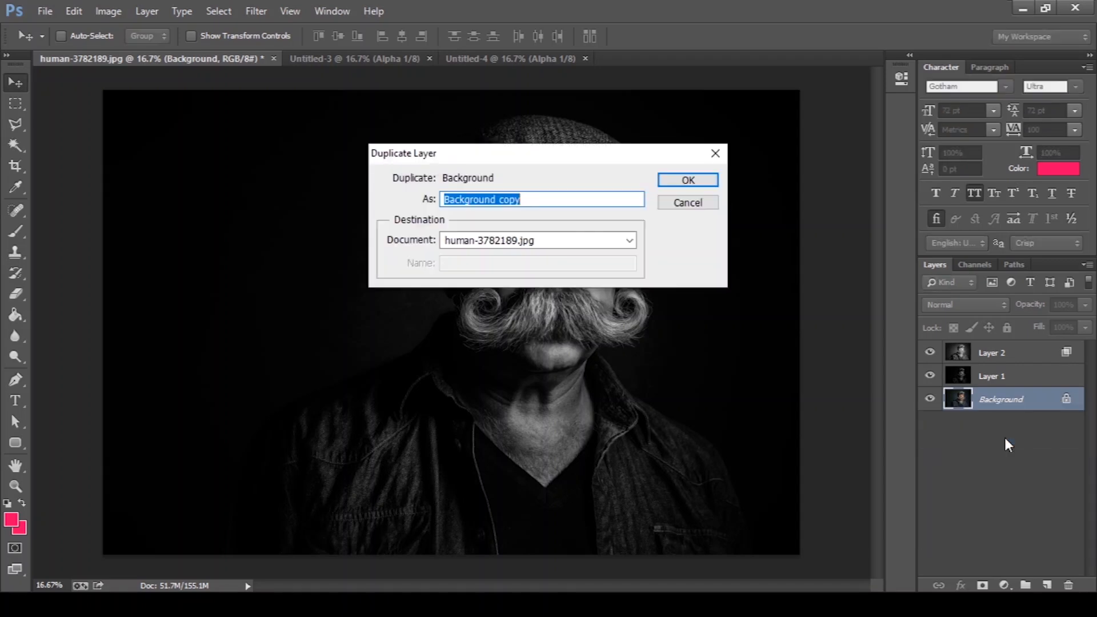
left_click(688, 181)
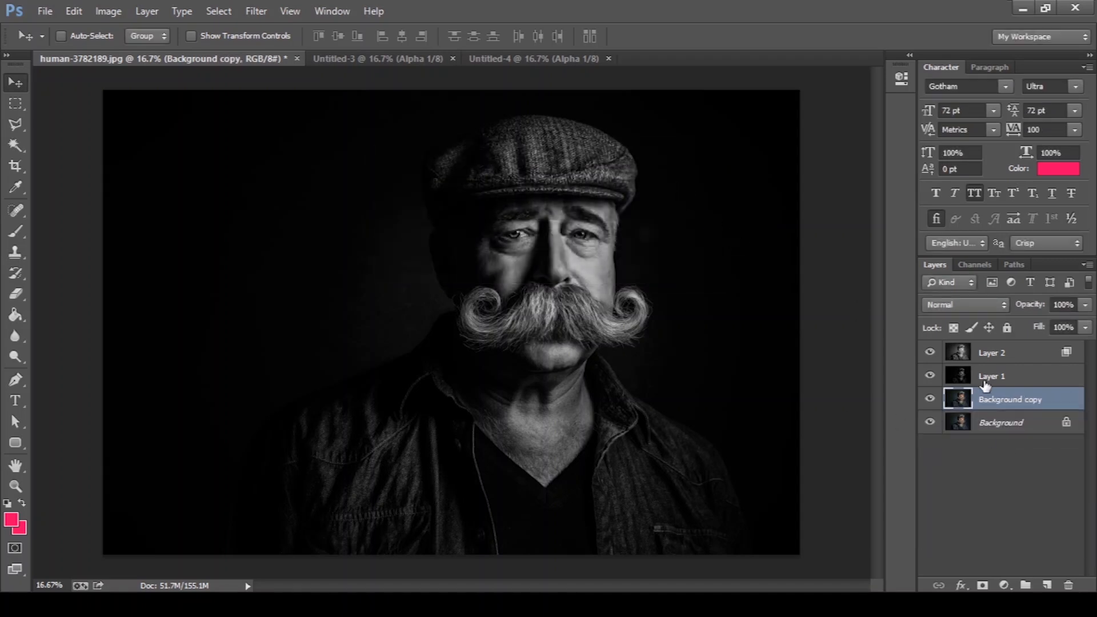
left_click_drag(1000, 400, 1006, 350)
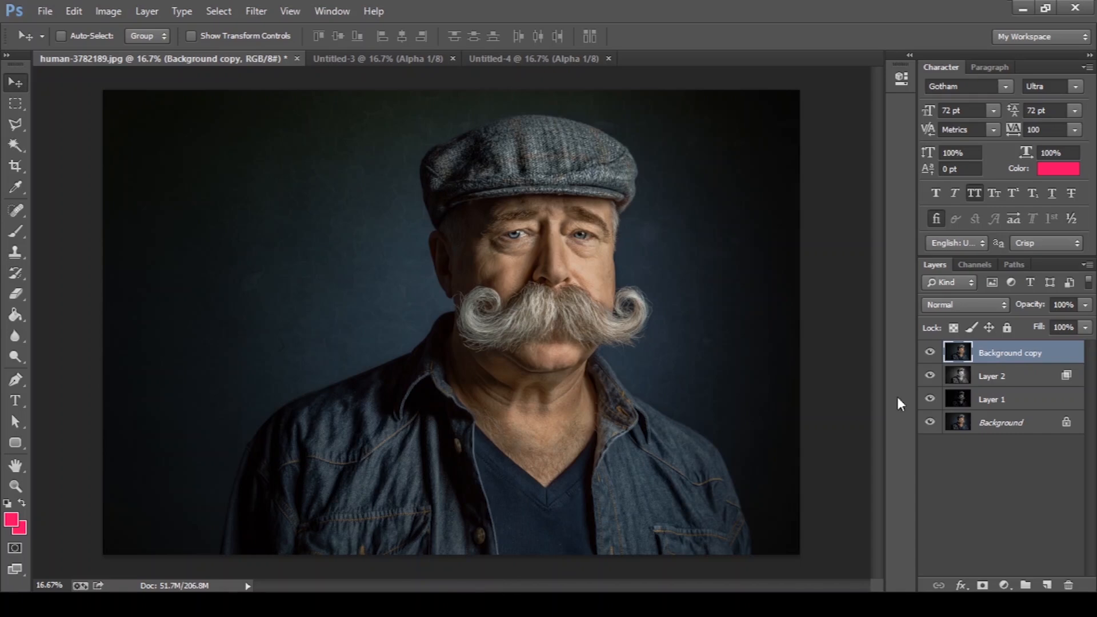
Apply a High Pass filter with a 2.0-pixel radius to the Background copy layer
left_click(255, 11)
mouse_move(407, 311)
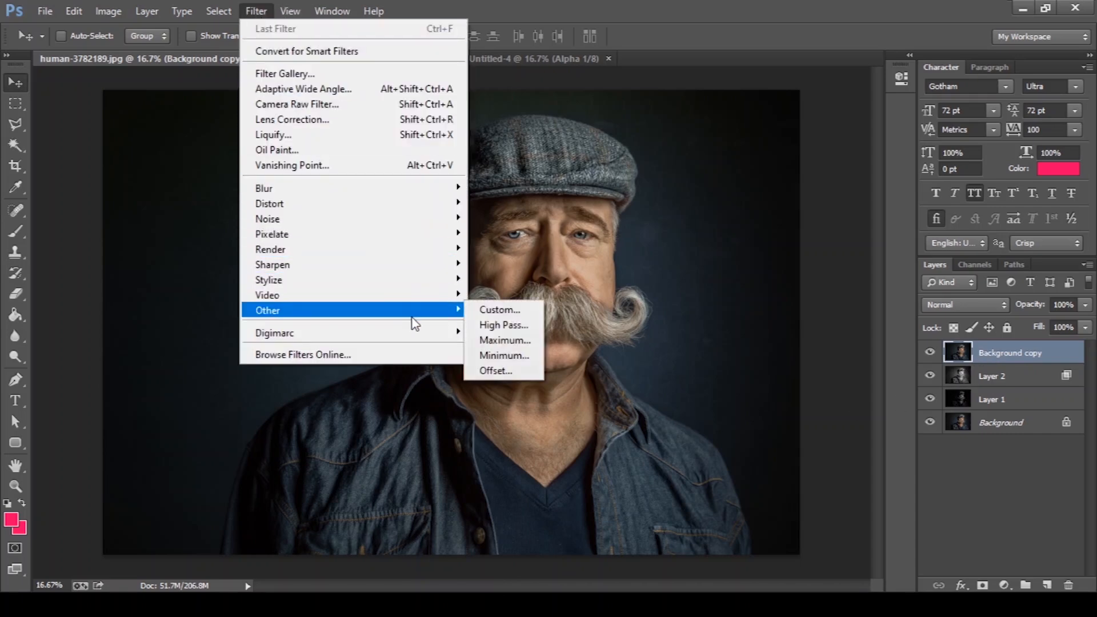
left_click(509, 323)
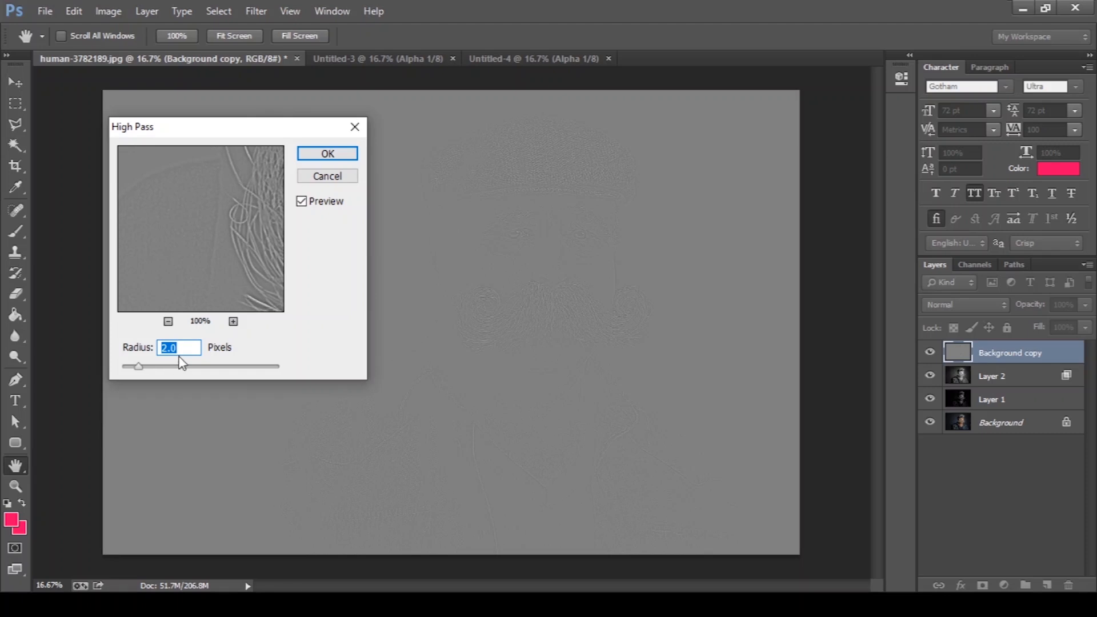
left_click(328, 154)
key("v")
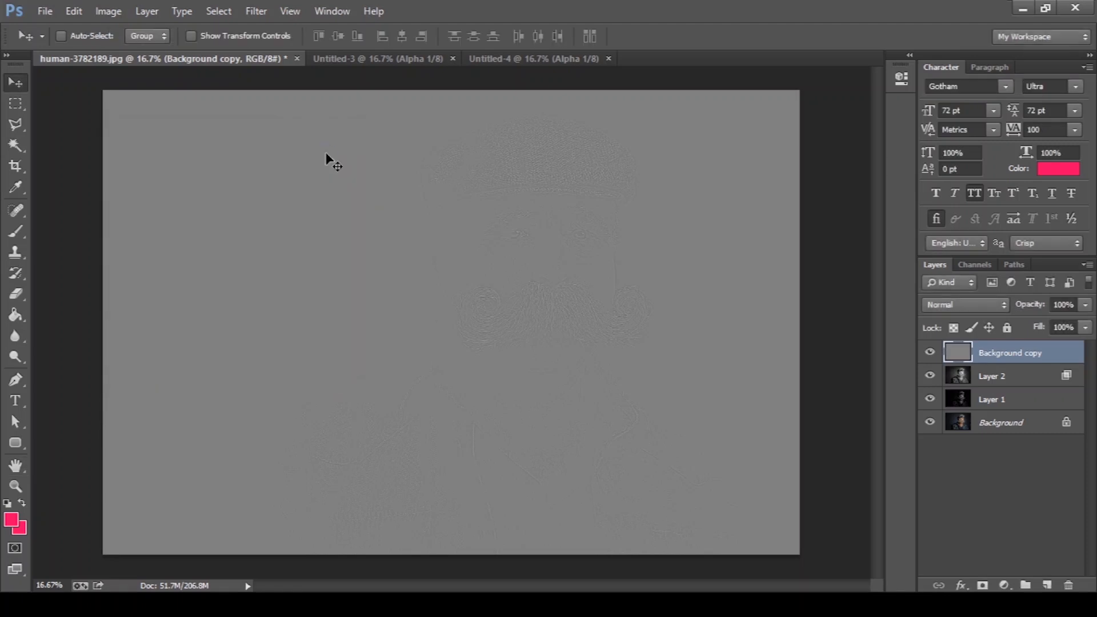
Set the Background copy layer's blend mode to Linear Light and desaturate the layer
left_click(1001, 303)
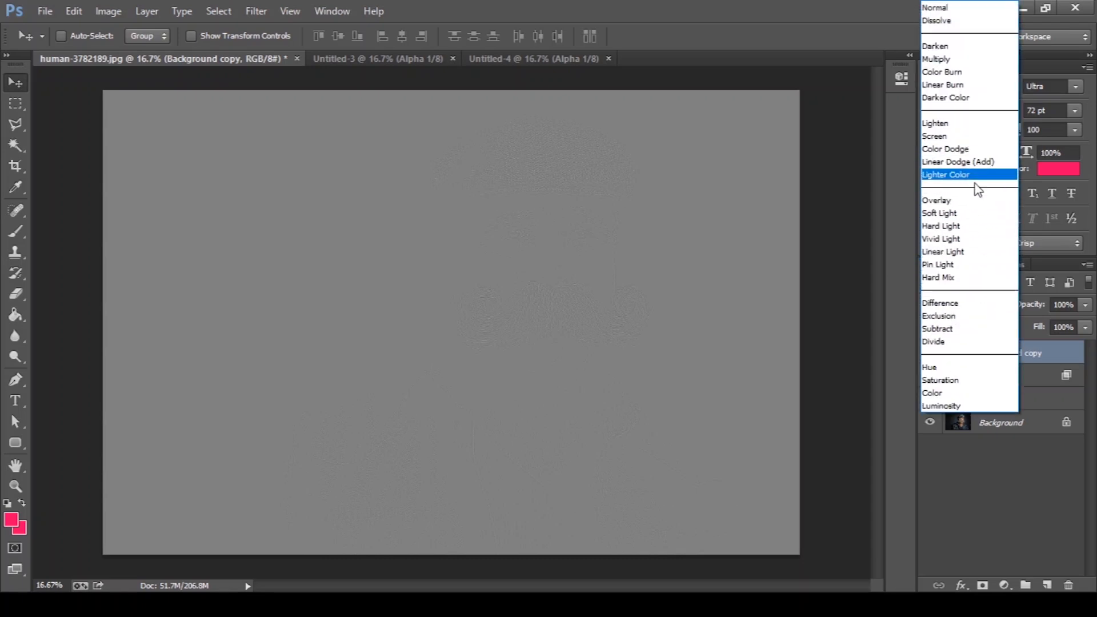
left_click(974, 251)
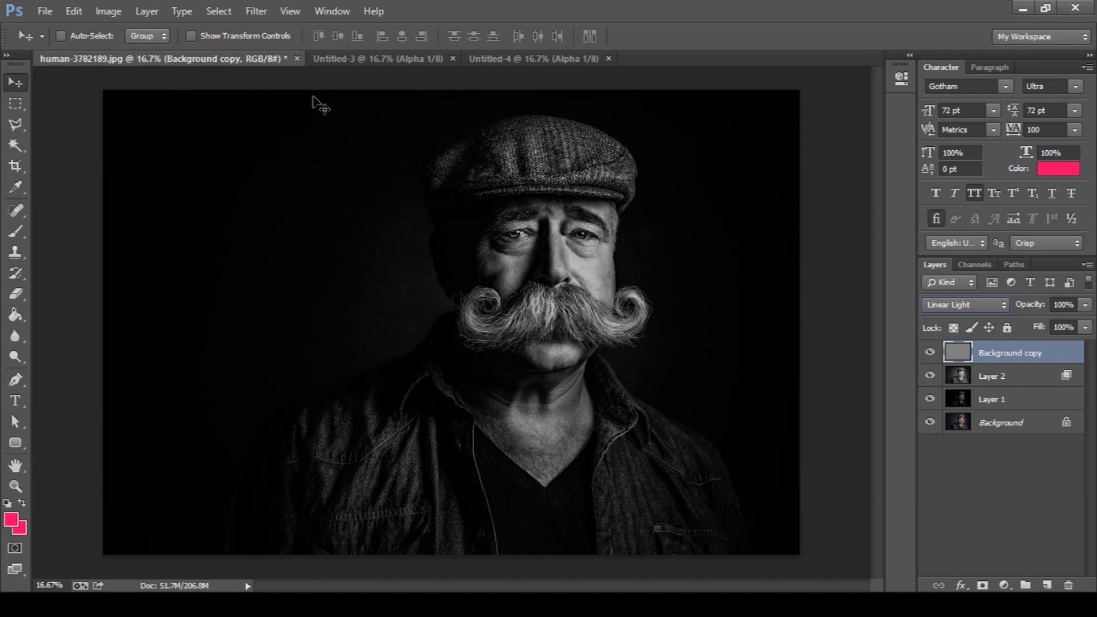
left_click(117, 14)
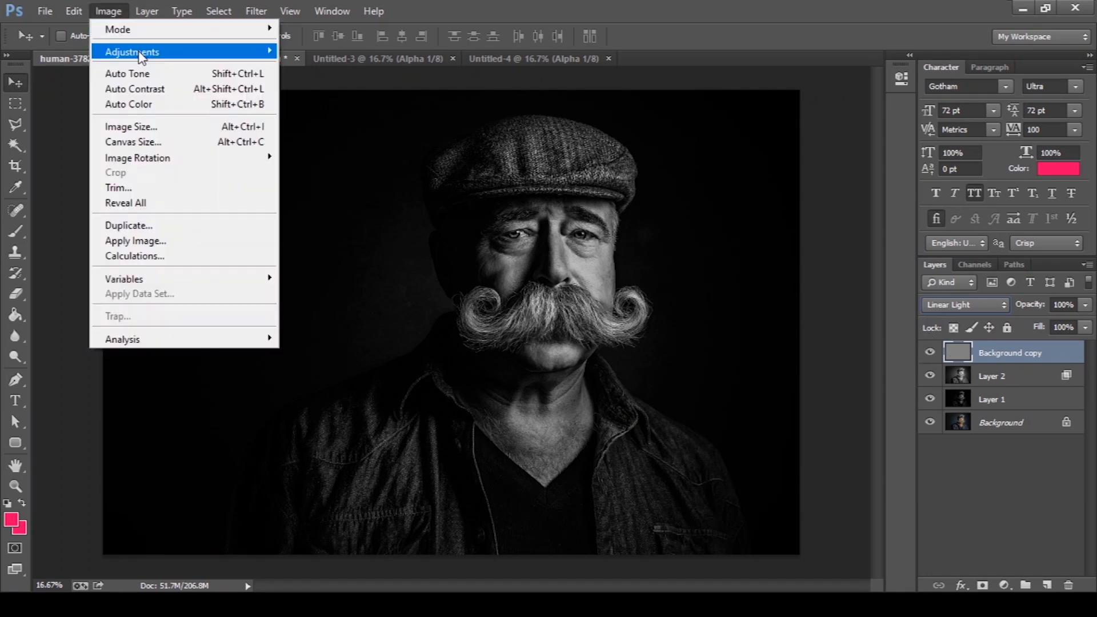
mouse_move(139, 54)
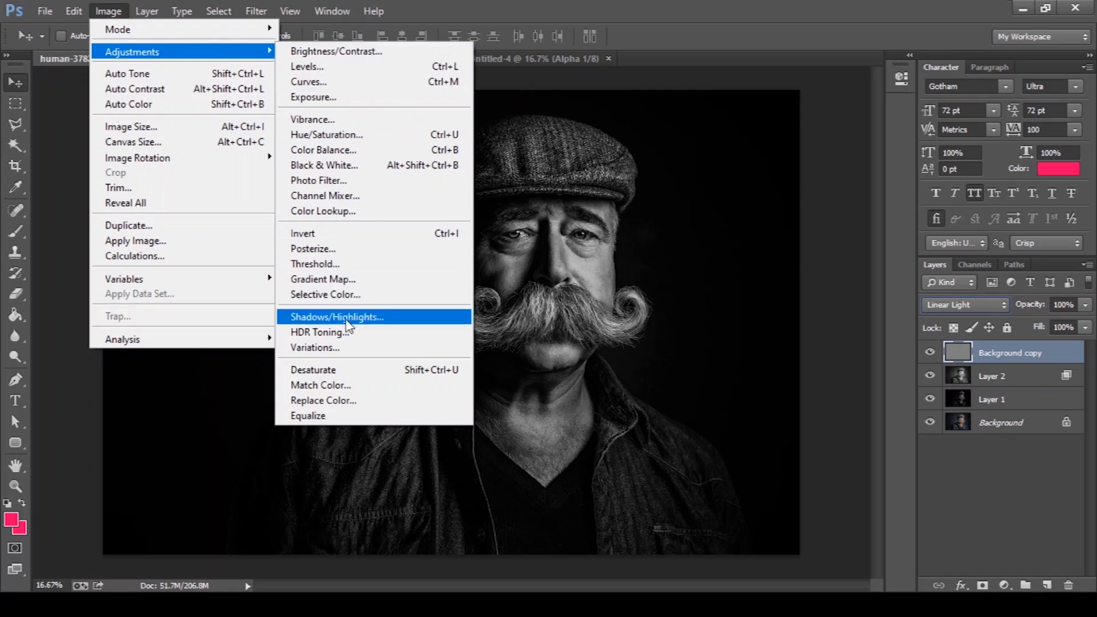
left_click(351, 370)
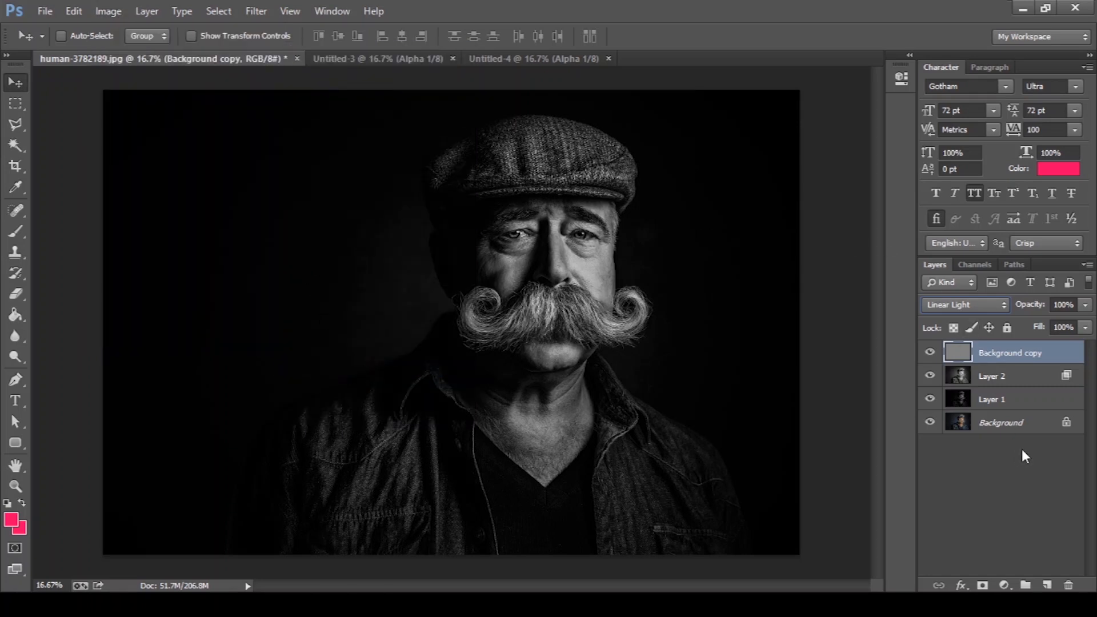
Add a Curves adjustment layer above Background copy and shape a gentle S-curve with lowered shadows and slightly raised midtones
left_click(1005, 585)
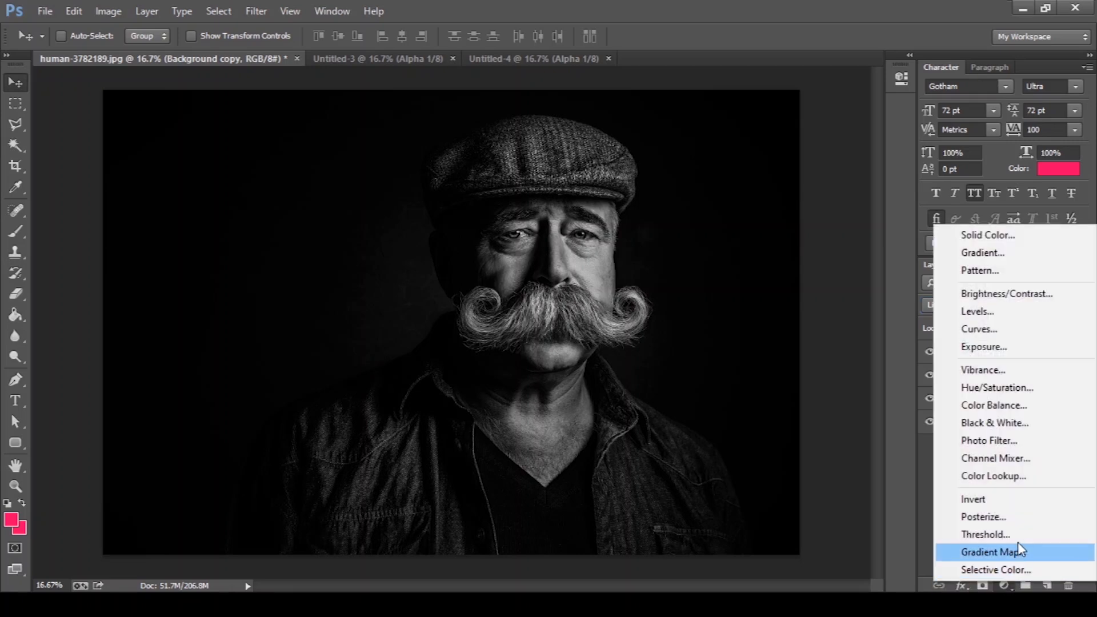
left_click(1033, 333)
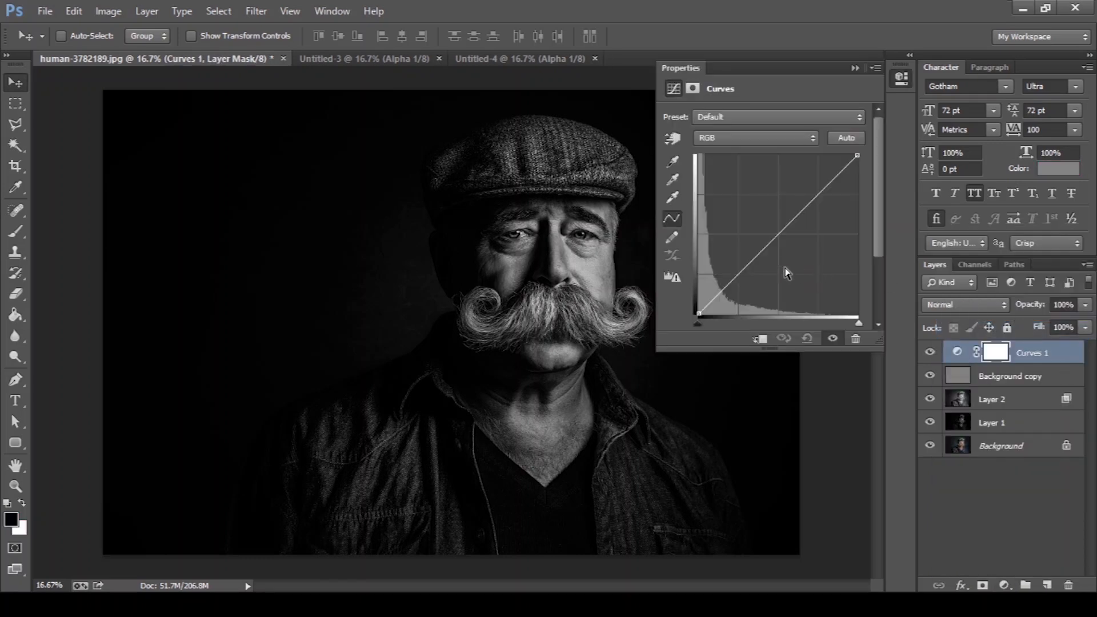
left_click_drag(736, 273, 743, 278)
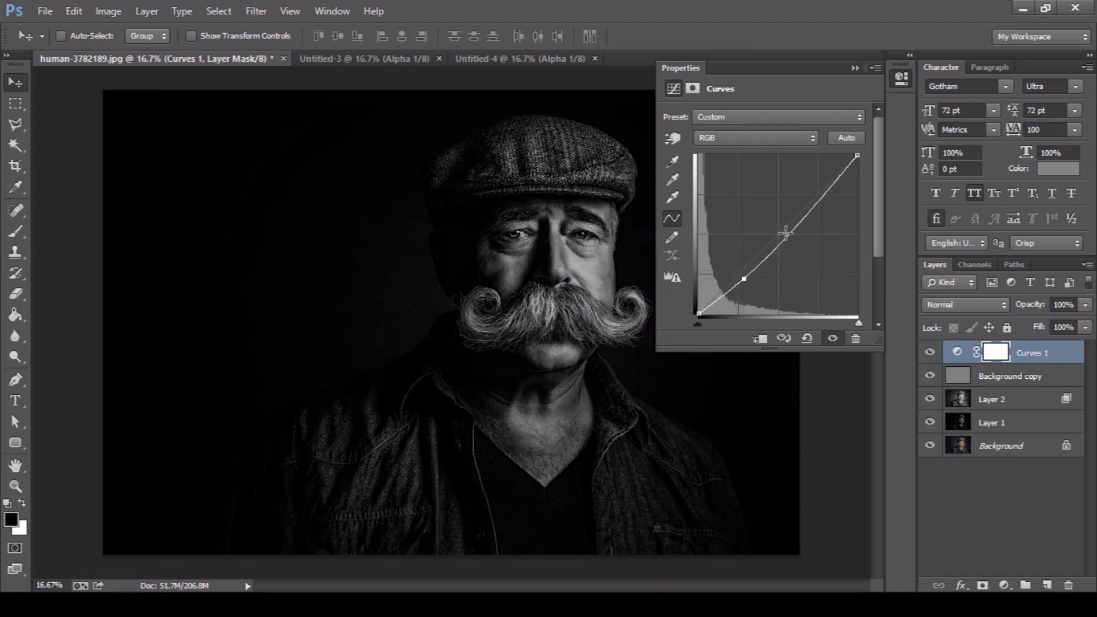
left_click_drag(787, 234, 781, 228)
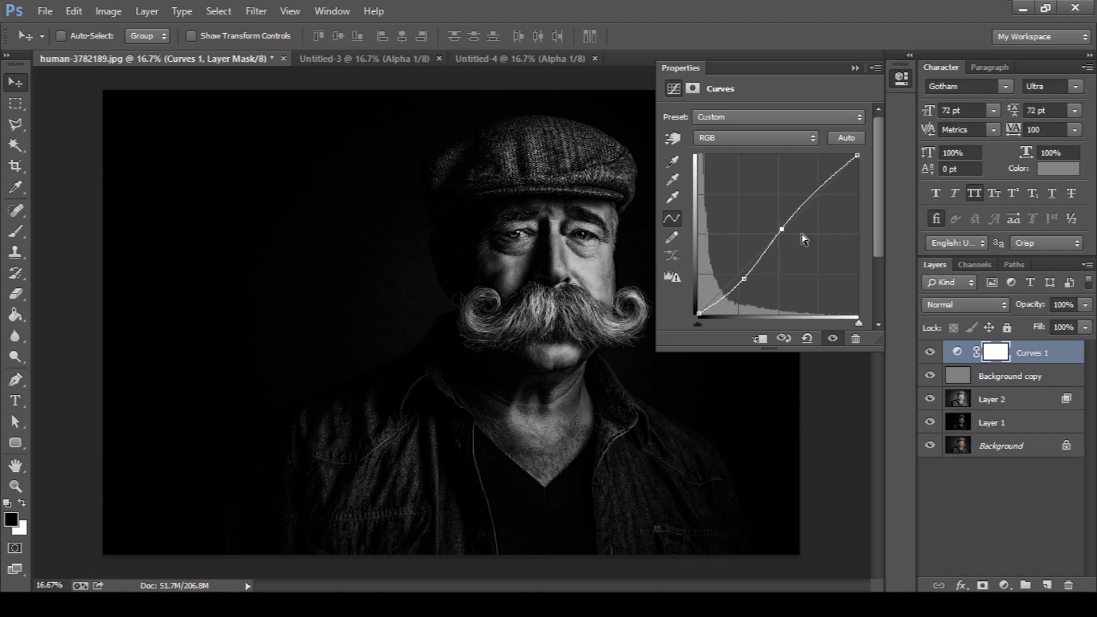
left_click(859, 67)
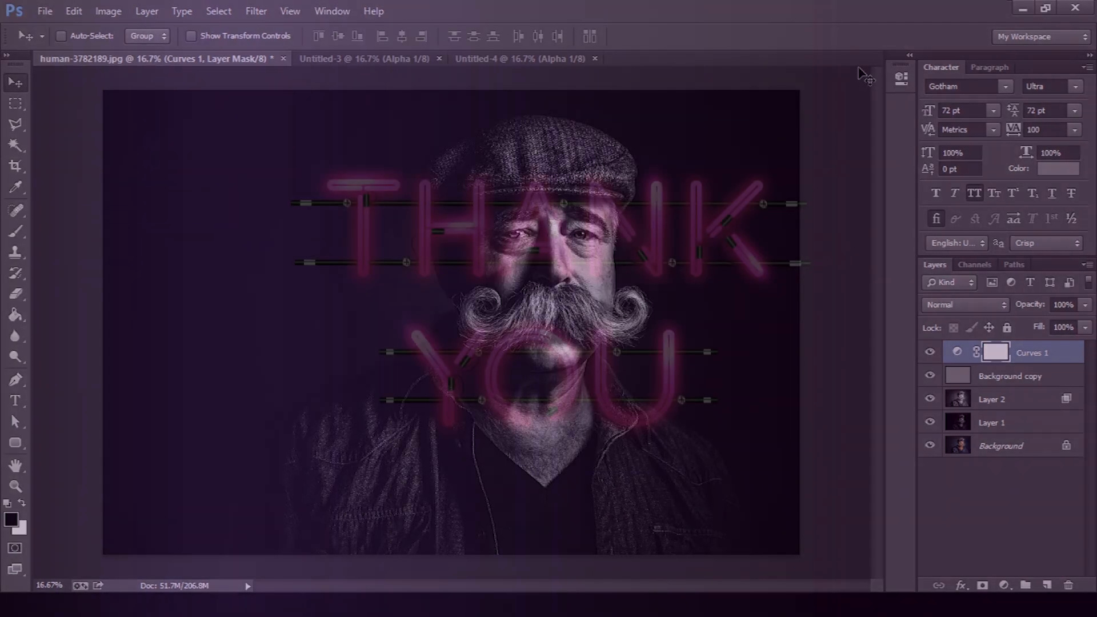